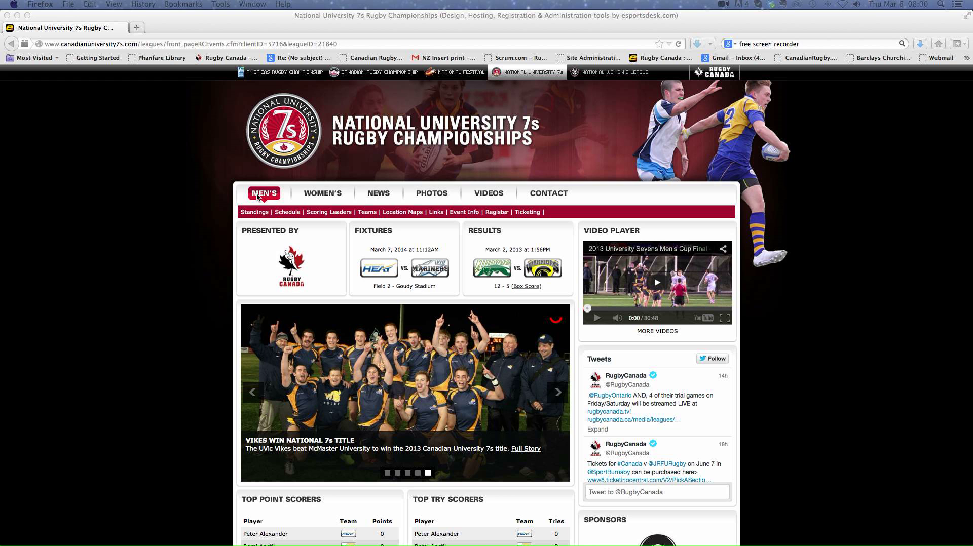
Open the site's administrator area and enlarge and reposition its window
scroll(811, 307, "down", 3)
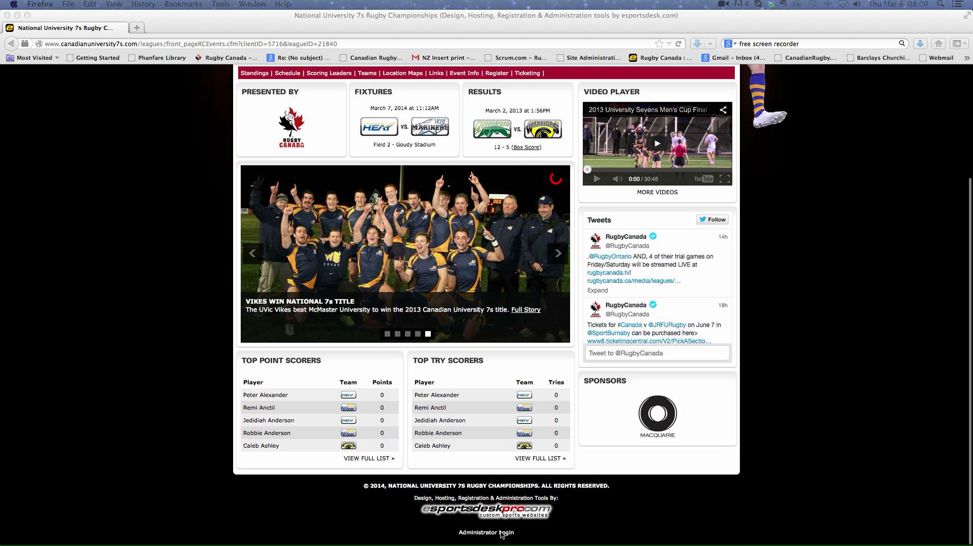
left_click(476, 533)
left_click(475, 533)
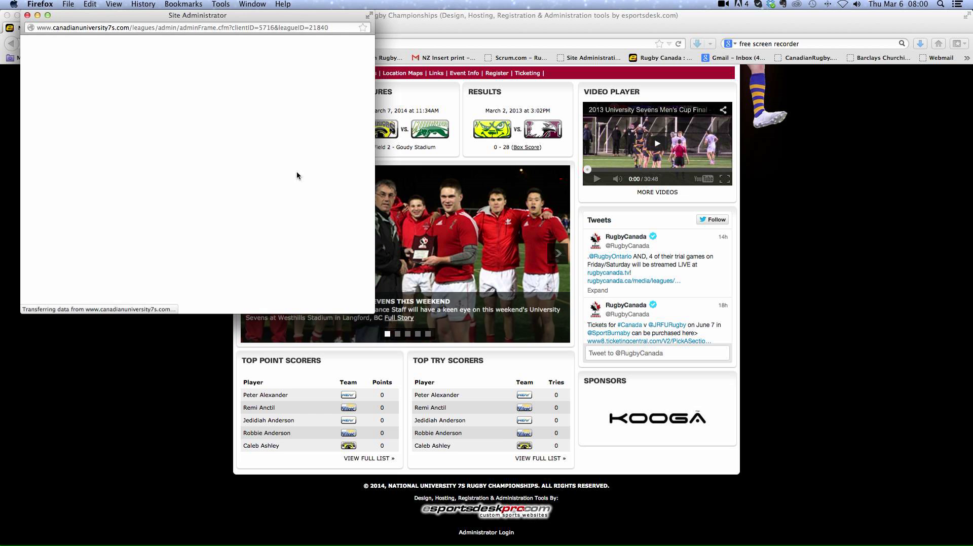
left_click(191, 123)
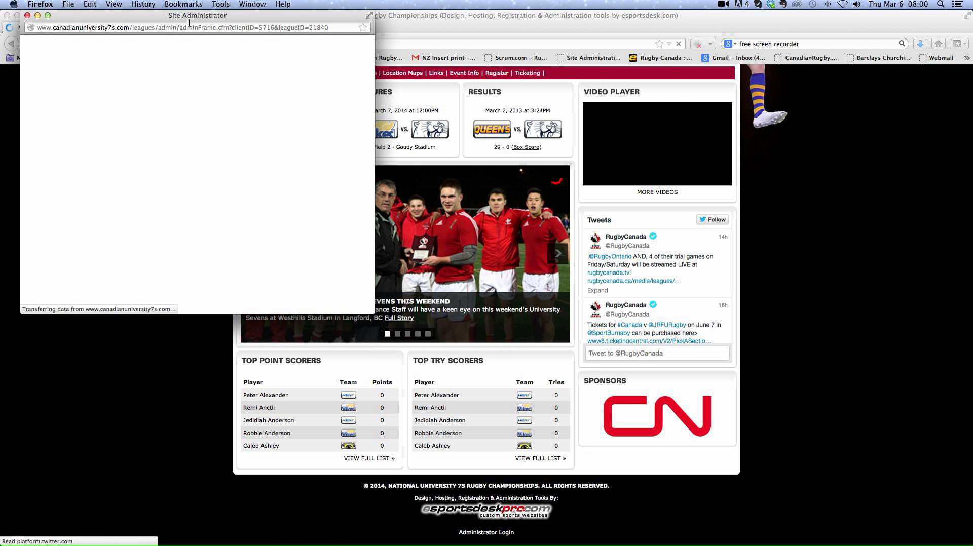
left_click_drag(369, 313, 566, 487)
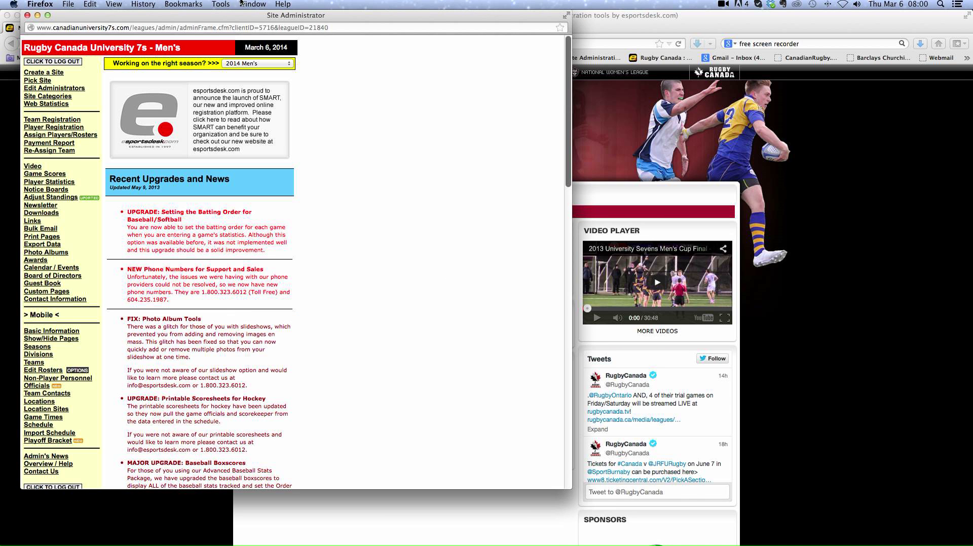
left_click_drag(241, 15, 348, 21)
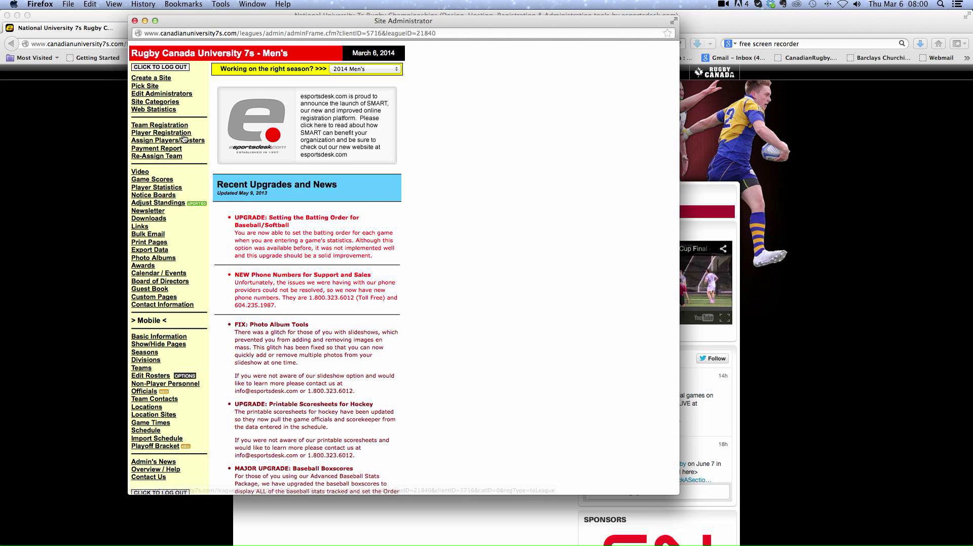
Open the men's game scores for Fri. Mar. 7, 2014 and review the score entry form without submitting
left_click(162, 182)
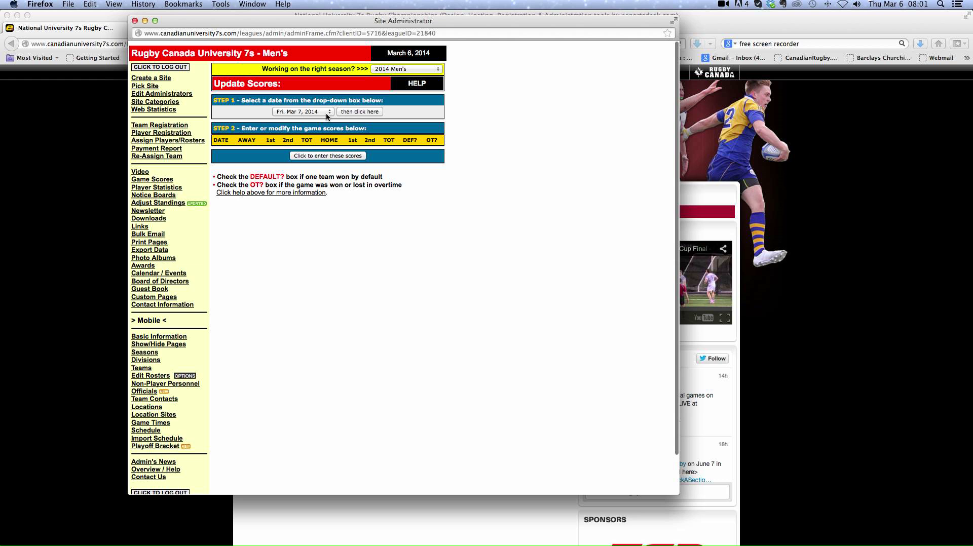
left_click(353, 112)
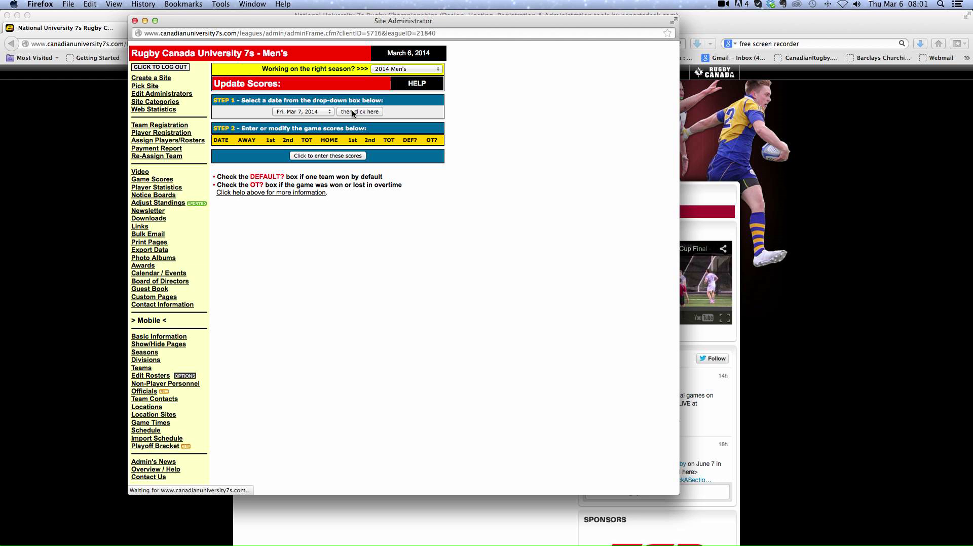
scroll(501, 190, "down", 5)
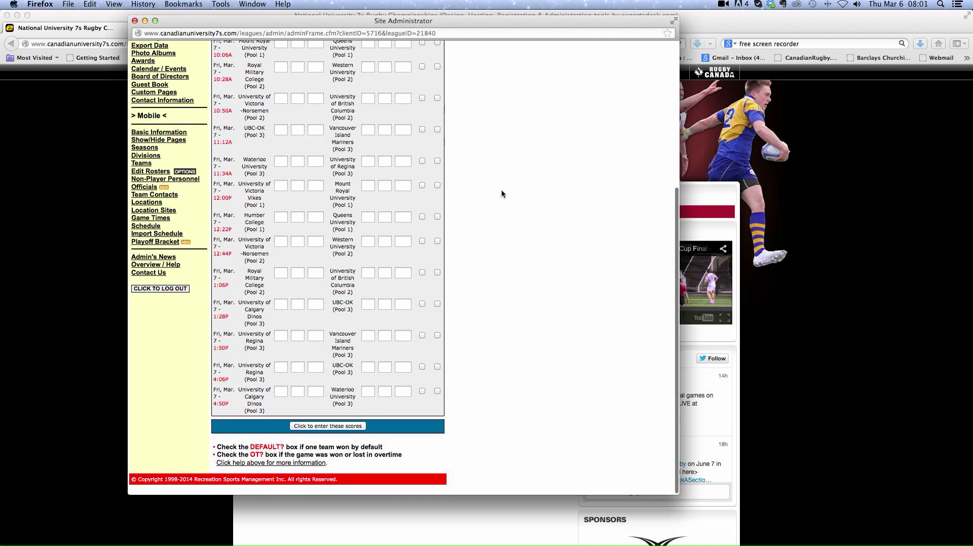
scroll(502, 193, "up", 5)
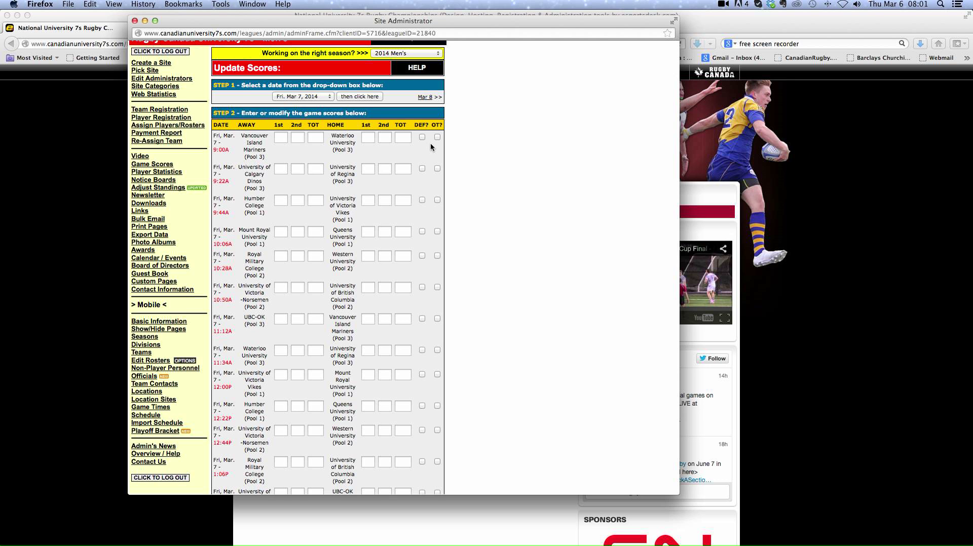
scroll(429, 147, "down", 2)
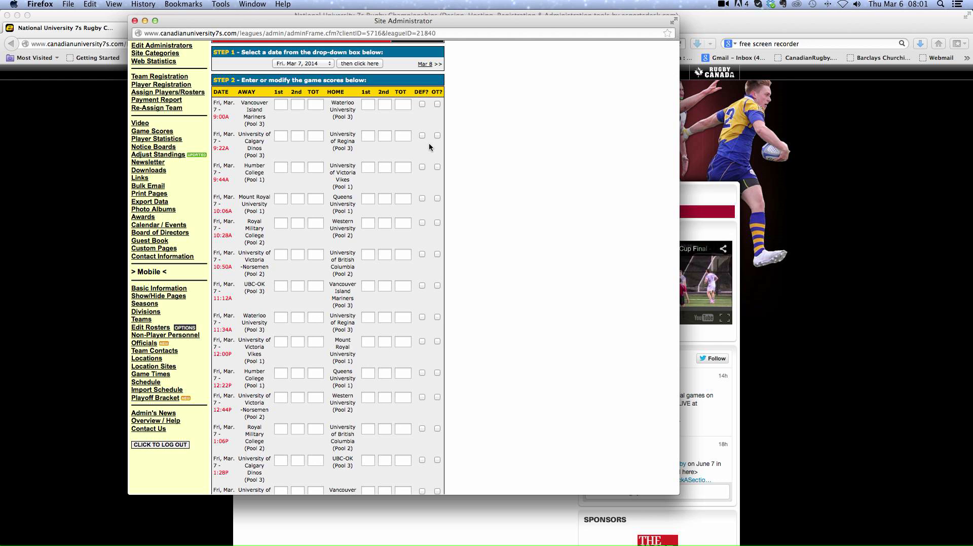
scroll(429, 147, "down", 5)
scroll(430, 147, "down", 1)
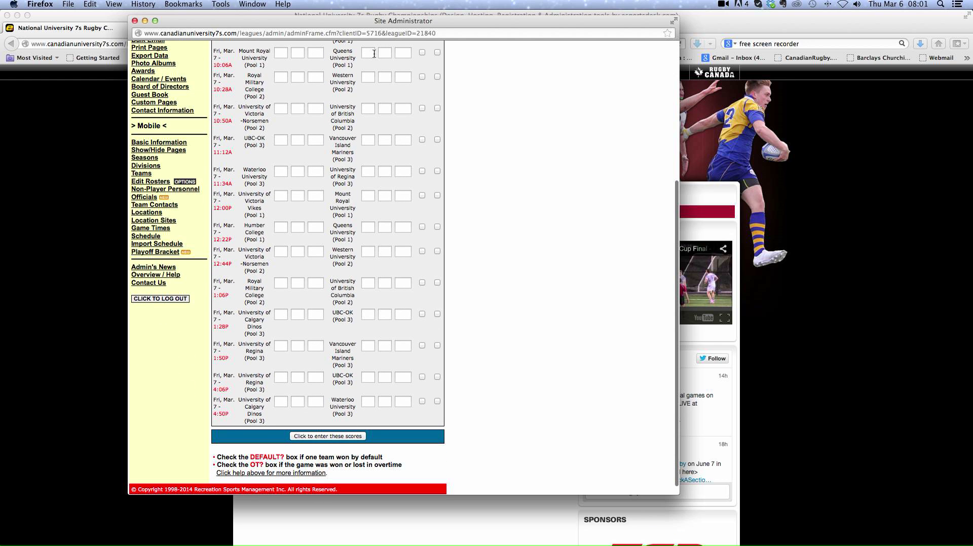
scroll(378, 86, "up", 6)
scroll(379, 101, "down", 5)
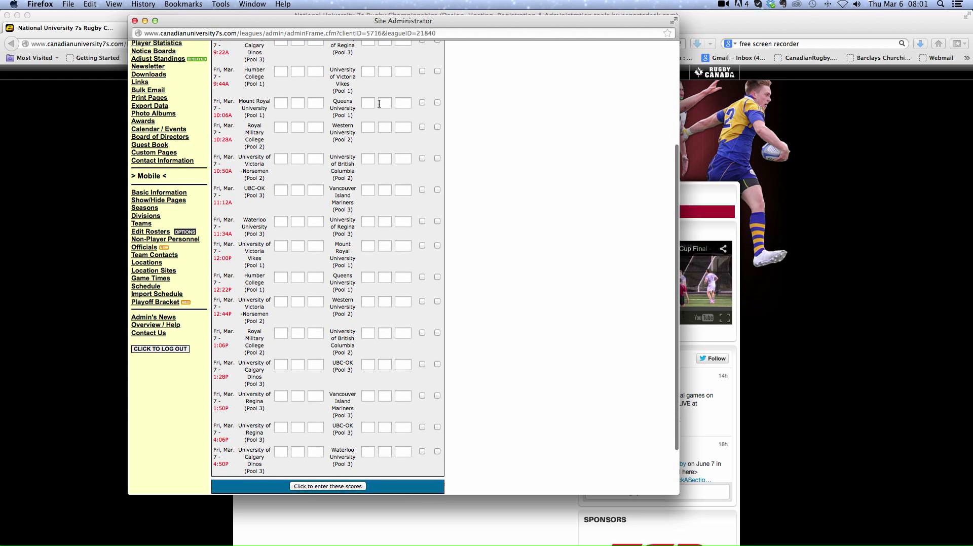
scroll(379, 103, "down", 2)
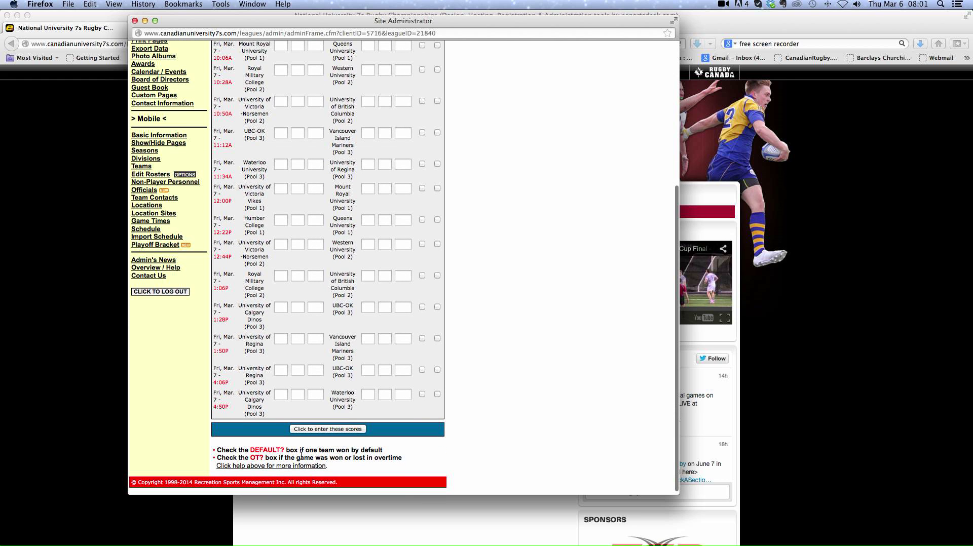
left_click(327, 430)
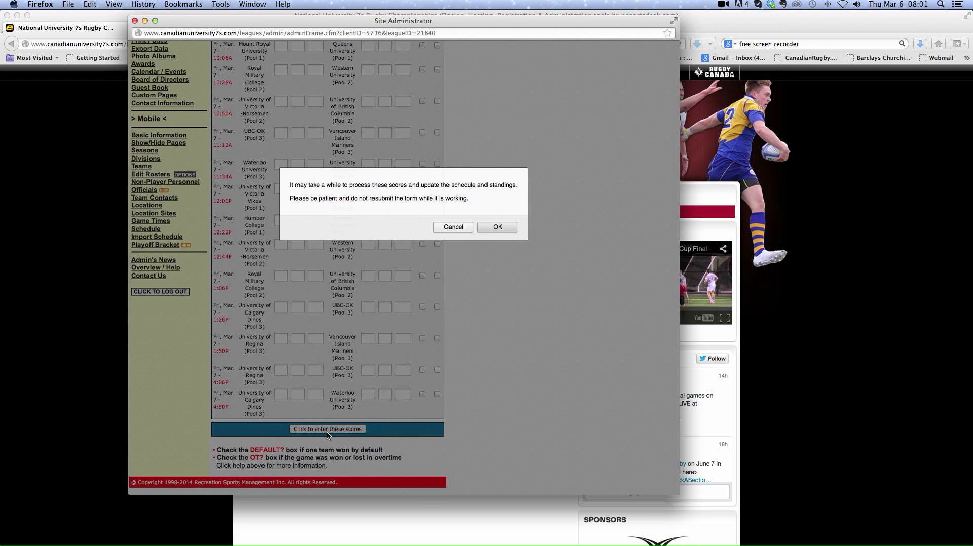
left_click(455, 227)
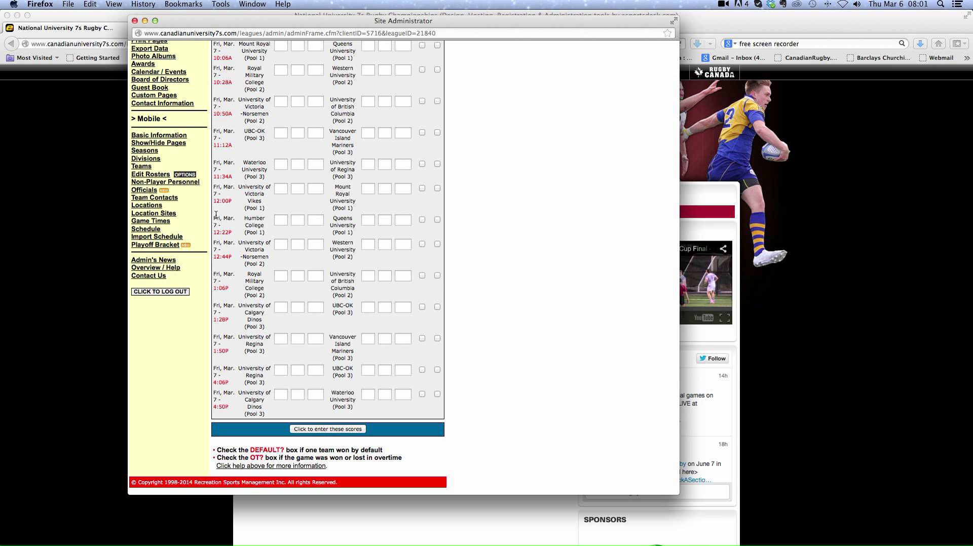
Open player statistics for the Waterloo University home team in the 9:00 AM game on Mar. 7, 2014
scroll(215, 215, "up", 5)
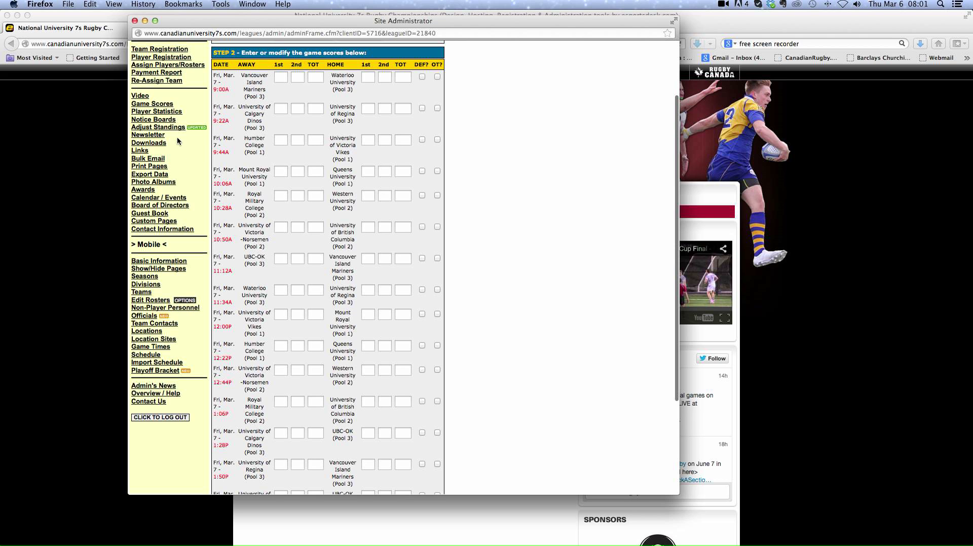
left_click(169, 112)
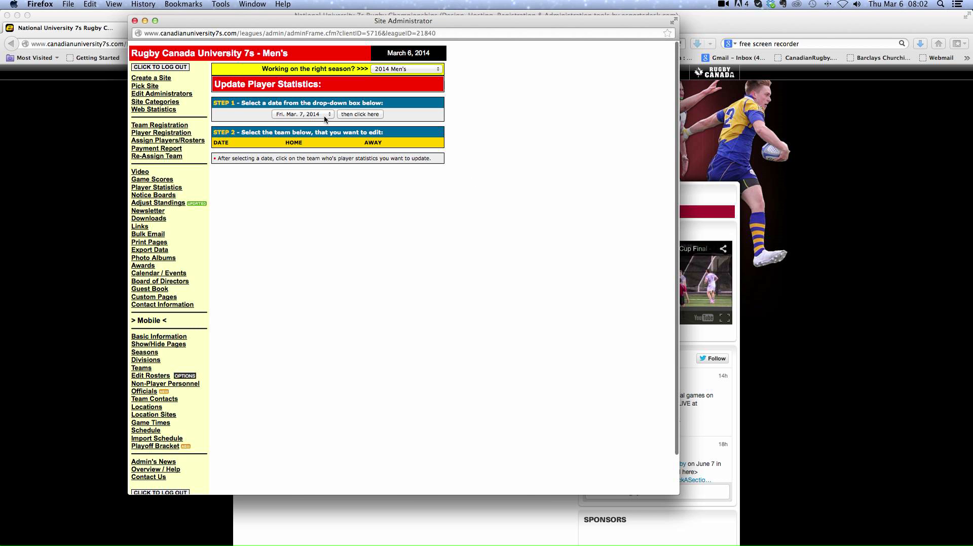
left_click(364, 115)
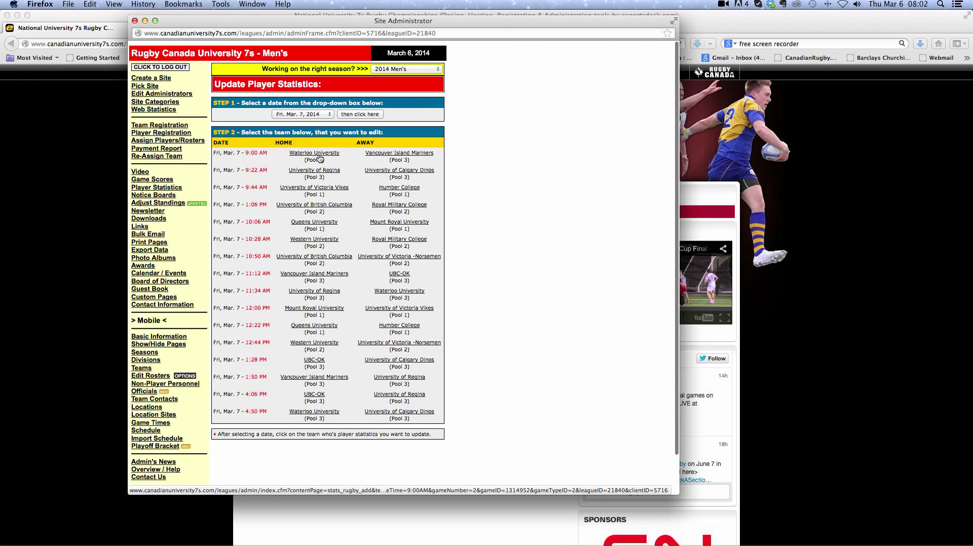
left_click(297, 155)
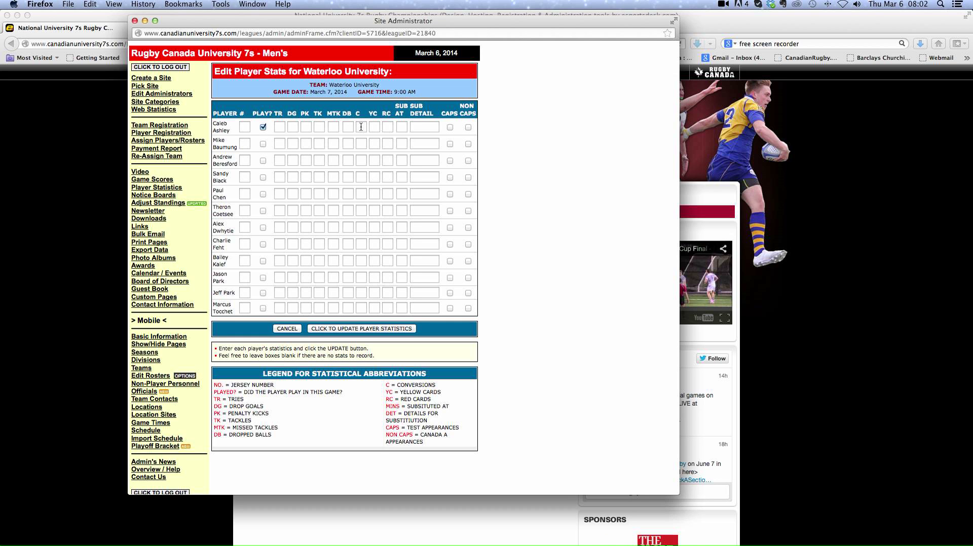
Enter 1 try, 2 drop goals and 3 penalty kicks for the first player, then cancel the edit
left_click(282, 127)
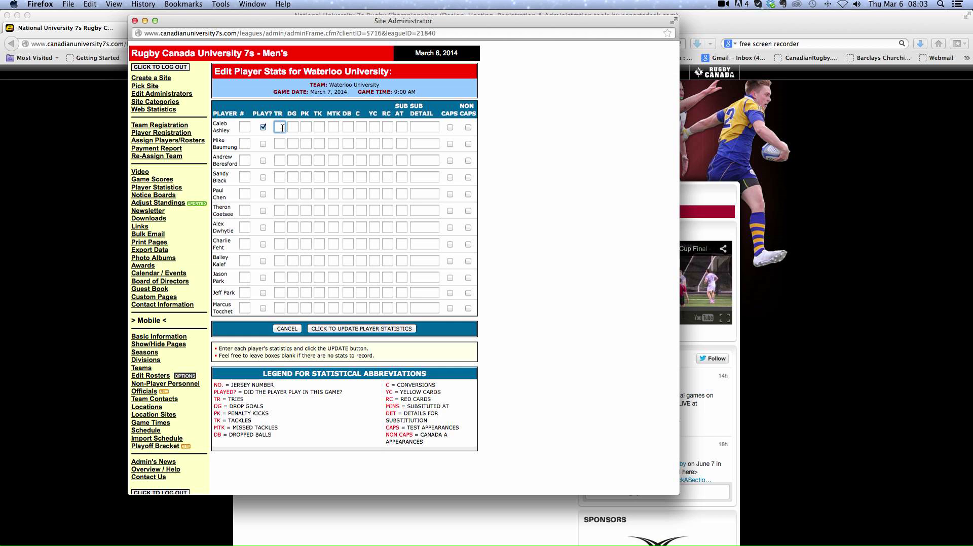
type("1")
left_click(291, 127)
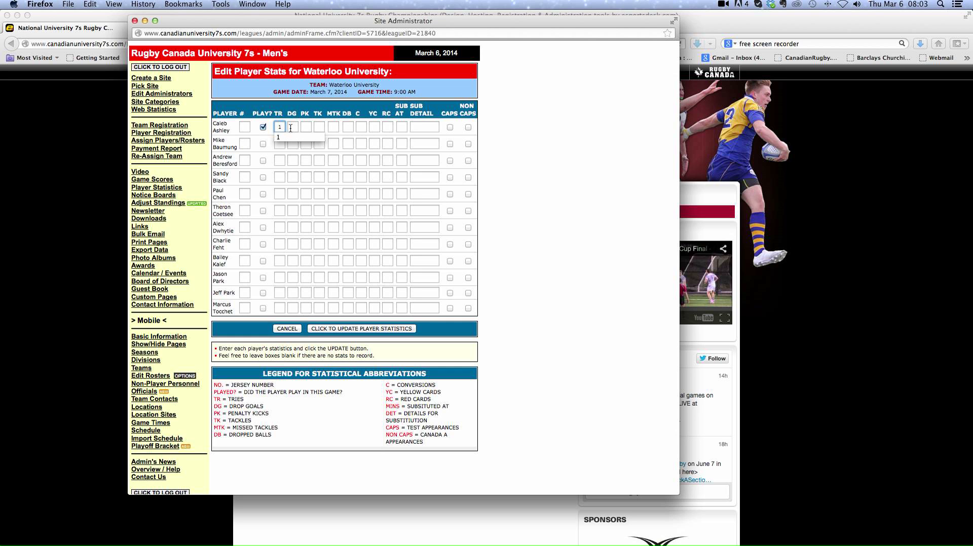
type("2")
key("Tab")
type("3")
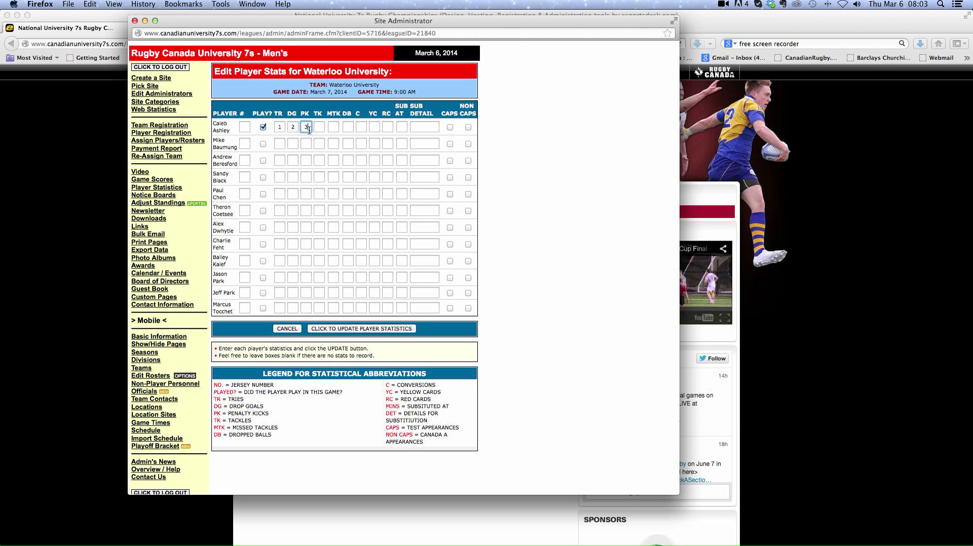
left_click(284, 329)
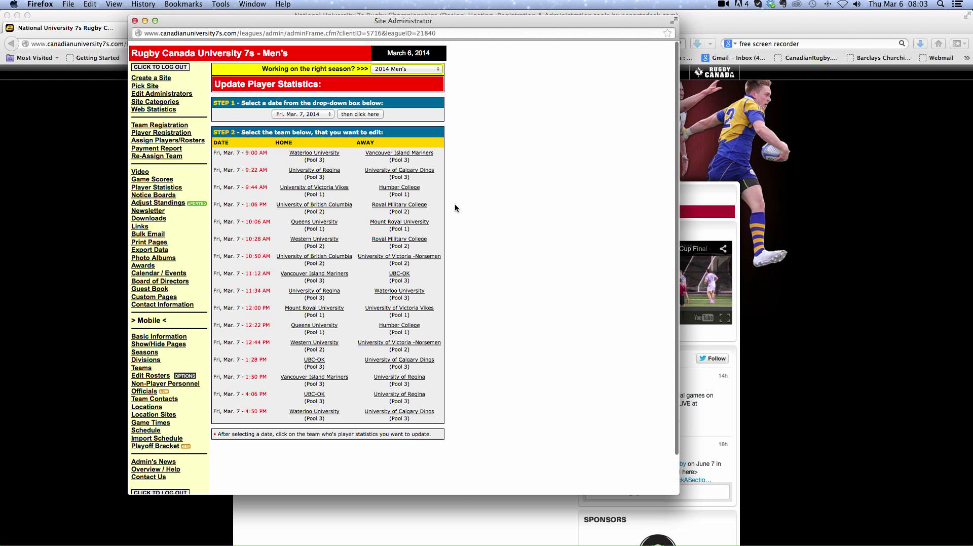
Switch to the Rugby Canada University 7s - Women's site
left_click(136, 87)
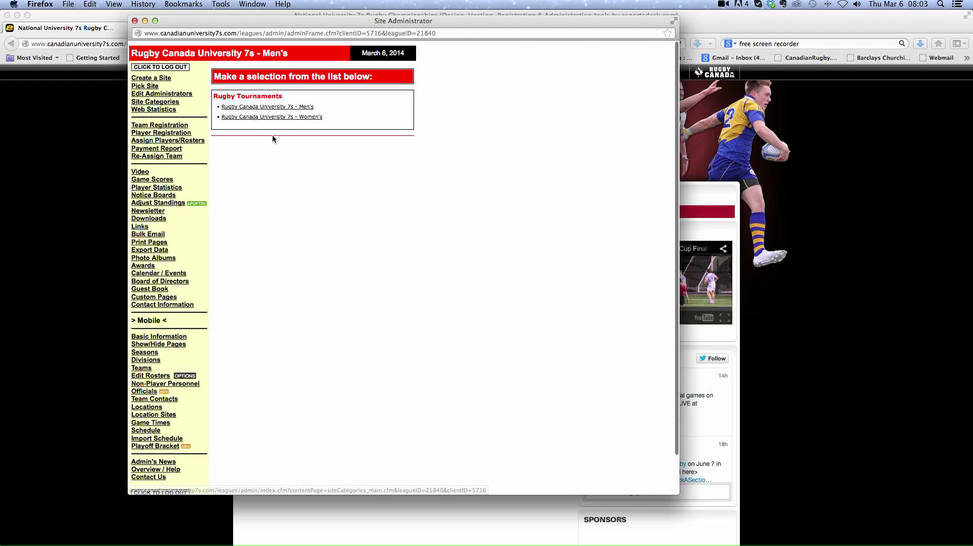
left_click(263, 117)
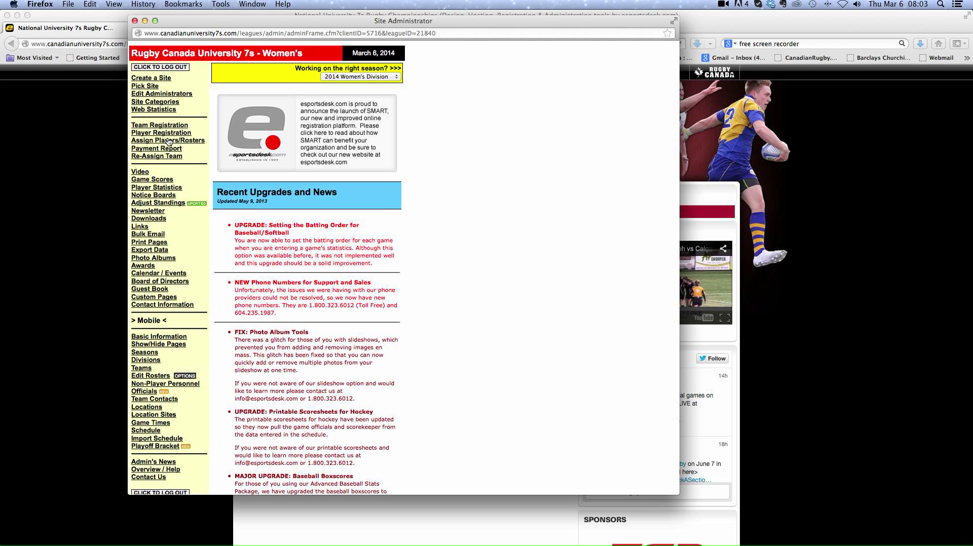
Open the women's game scores for Fri. Mar. 7, 2014 and review the listed games
left_click(150, 180)
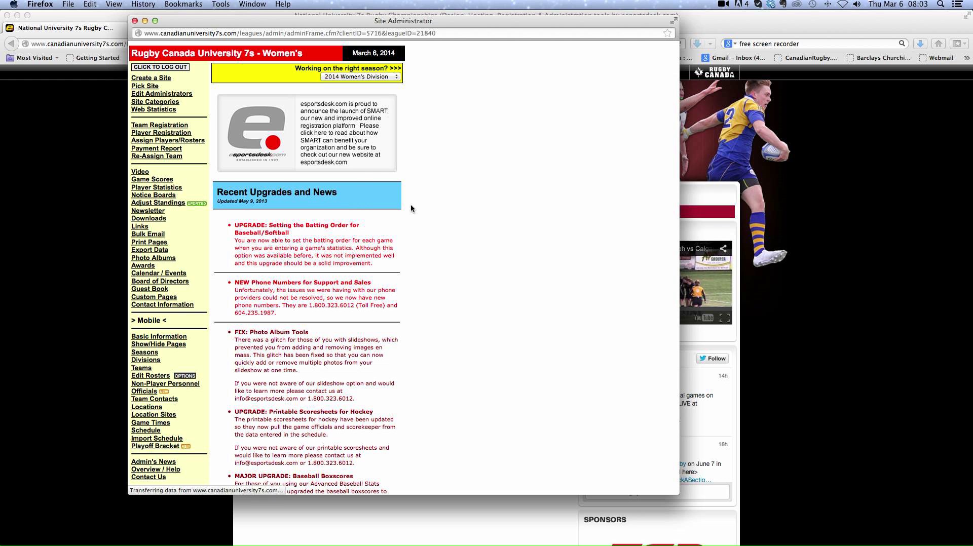
left_click(348, 112)
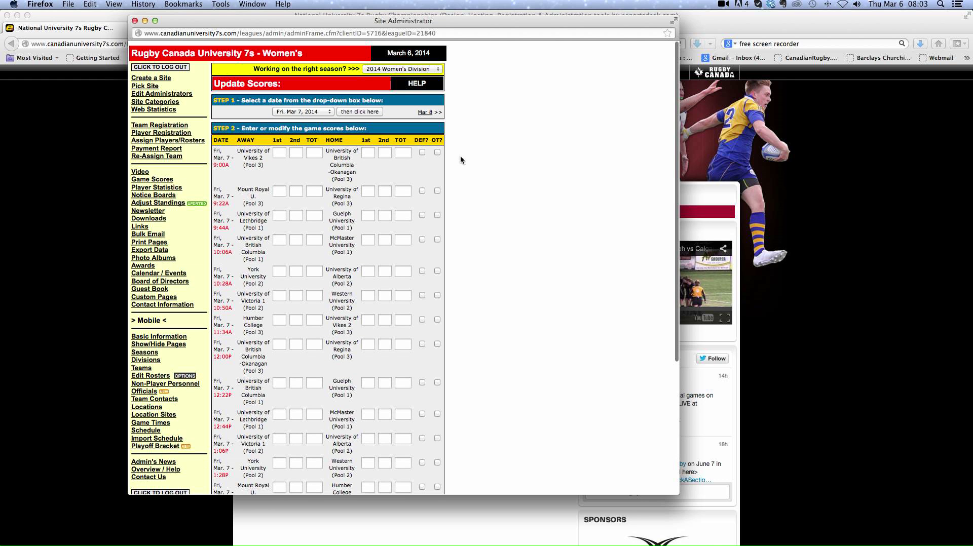
scroll(476, 163, "down", 5)
scroll(475, 163, "up", 4)
scroll(476, 167, "up", 2)
scroll(271, 249, "down", 5)
scroll(272, 250, "down", 1)
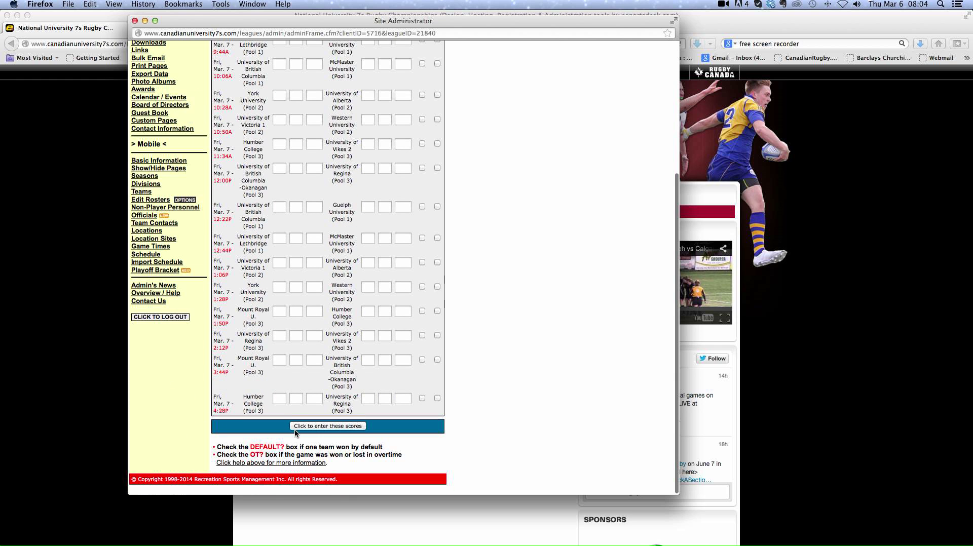
Open the women's schedule for Sat. Mar. 8, 2014
left_click(151, 256)
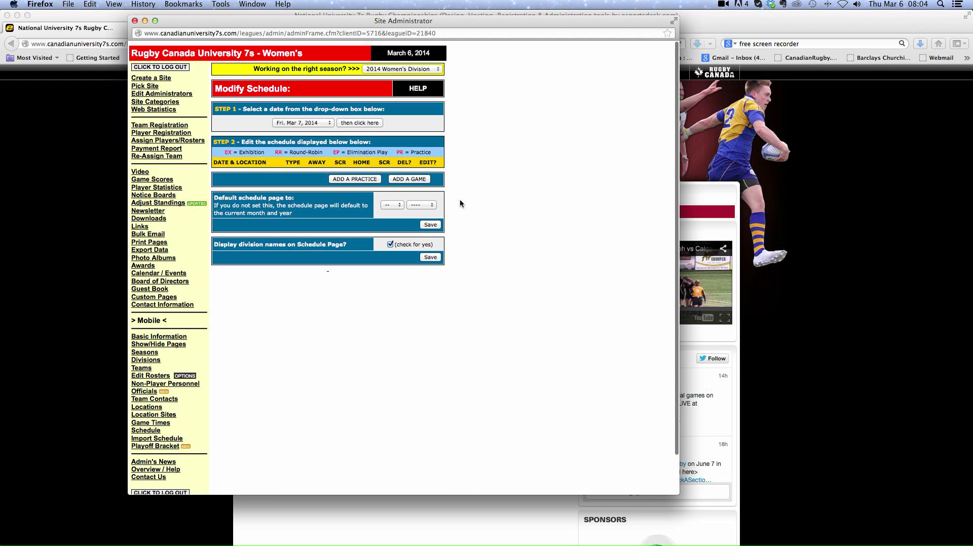
left_click(331, 122)
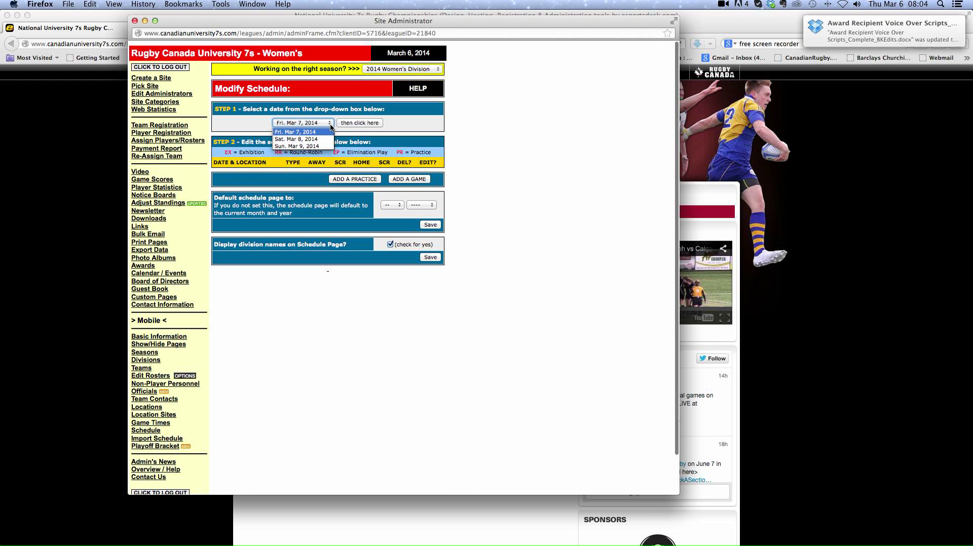
left_click(325, 136)
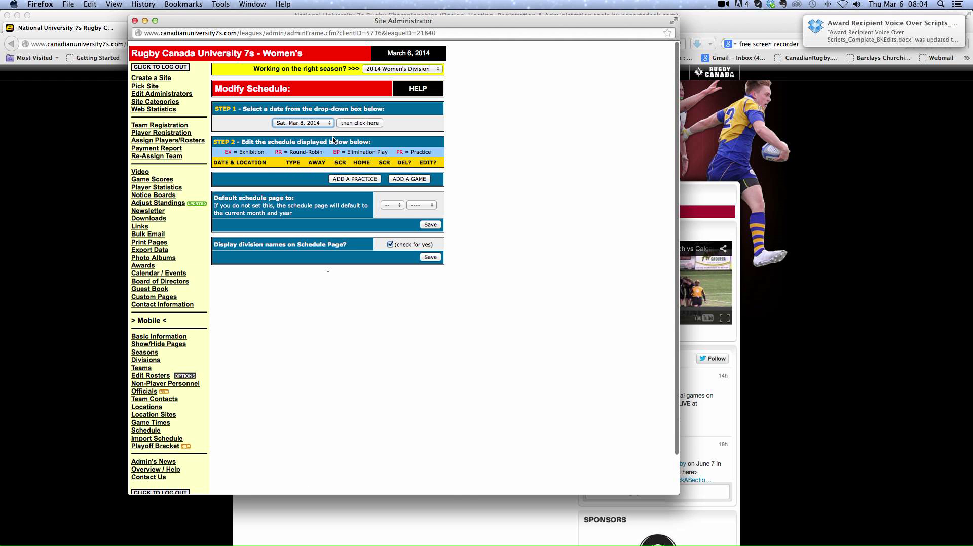
left_click(360, 123)
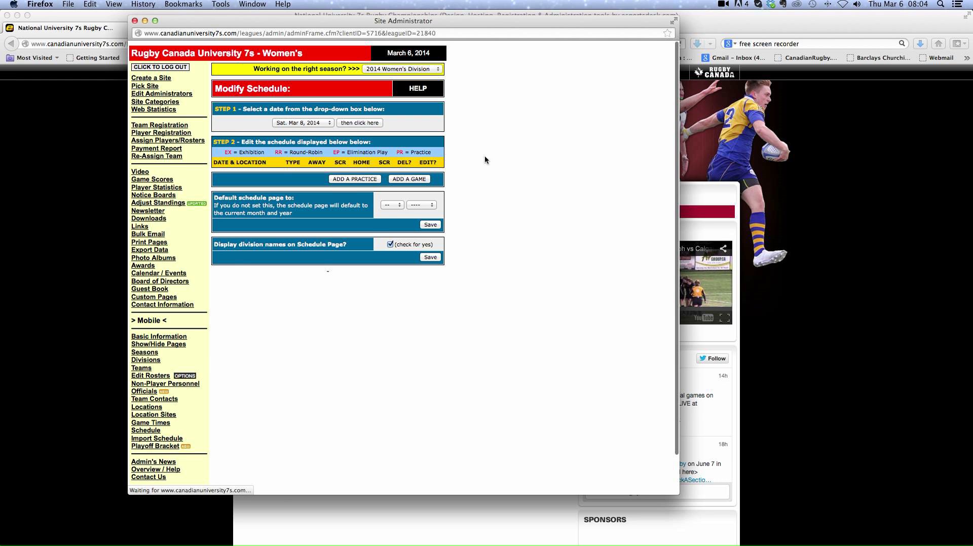
scroll(484, 190, "down", 5)
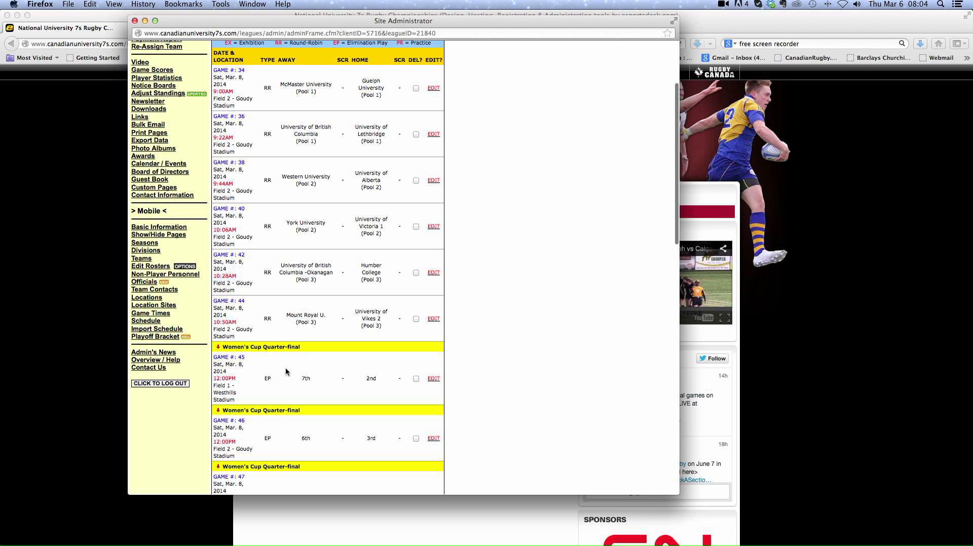
Open women's cup quarter-final game 45 for editing, keep the home team Unknown, and clear the 2nd and 7th placeholder team names
left_click(434, 380)
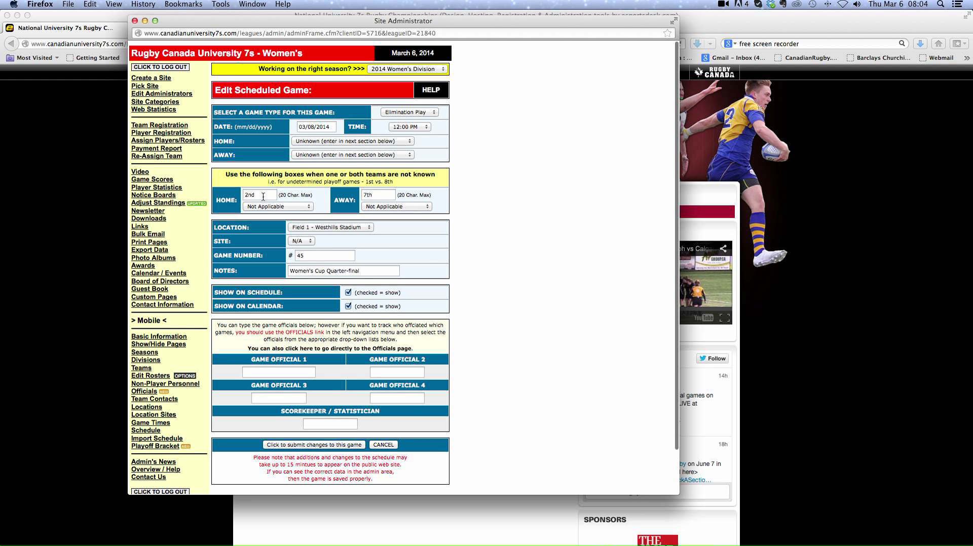
left_click(308, 141)
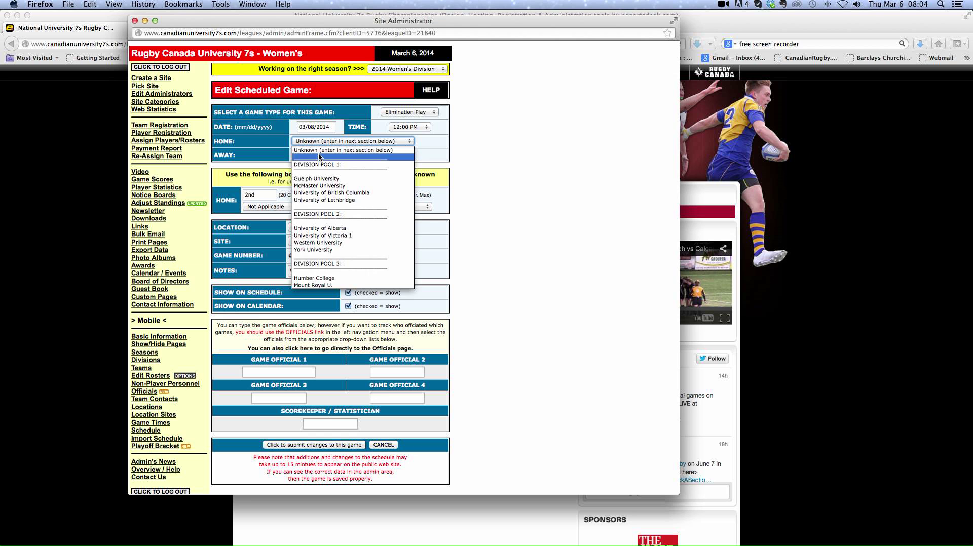
left_click(320, 152)
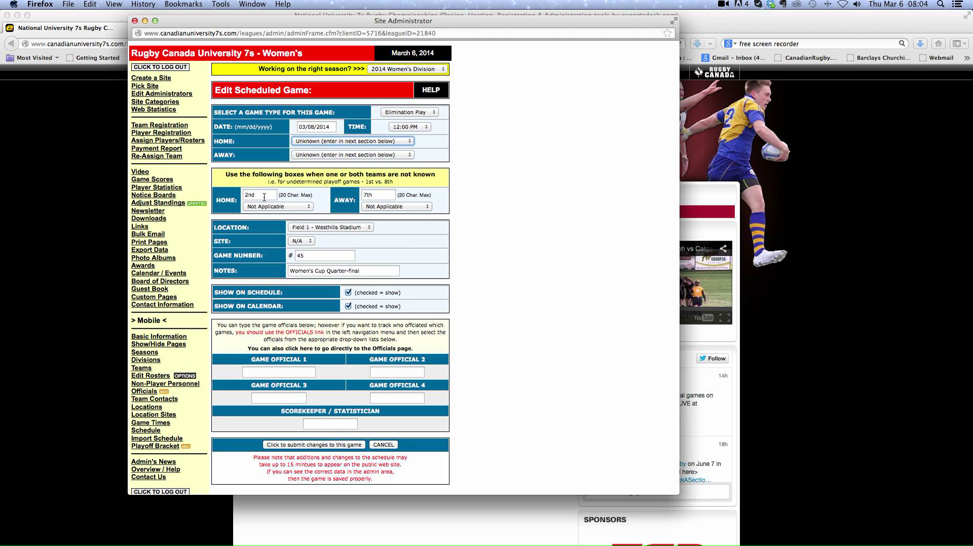
left_click_drag(264, 197, 241, 196)
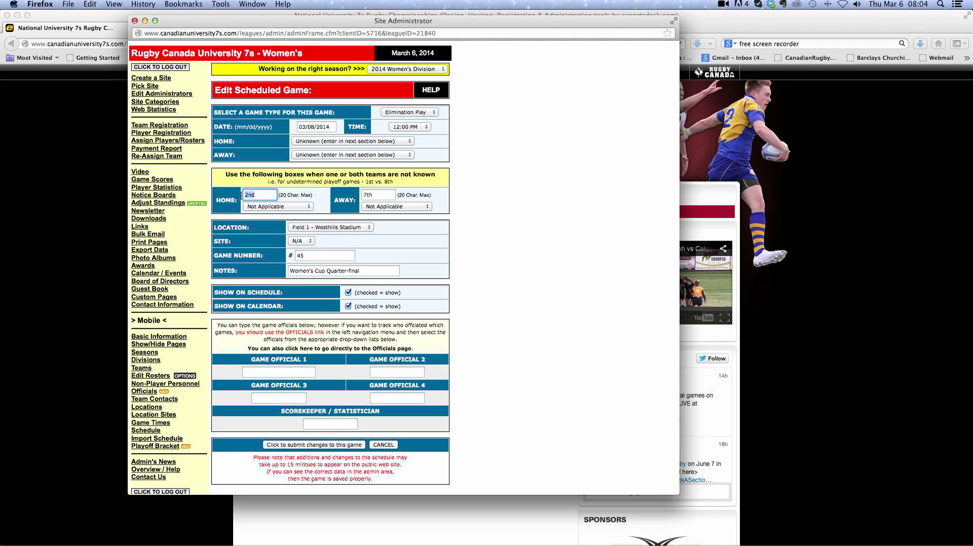
key("BackSpace")
left_click(373, 195)
key("BackSpace")
key("BackSpace")
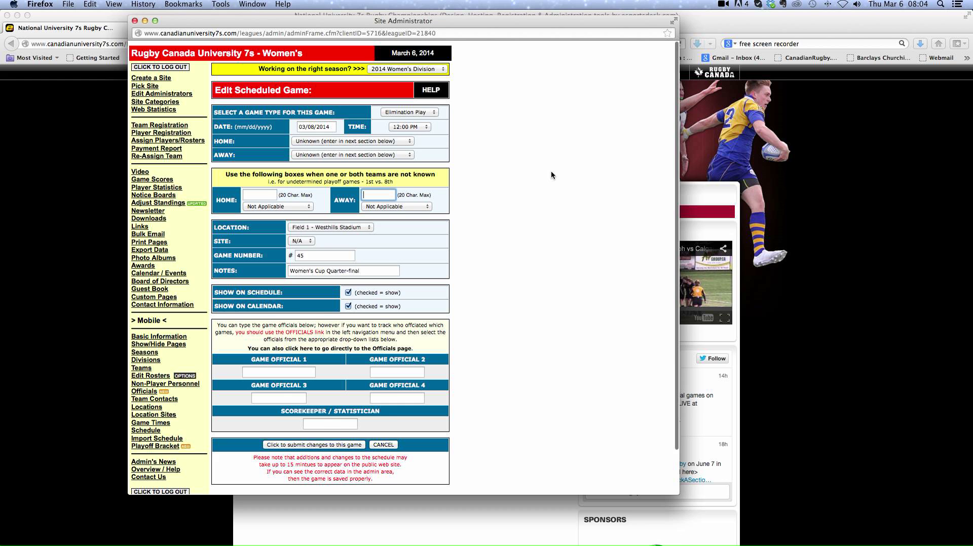
Return to the public women's page and review its fixtures, results and top scorers
scroll(551, 173, "down", 2)
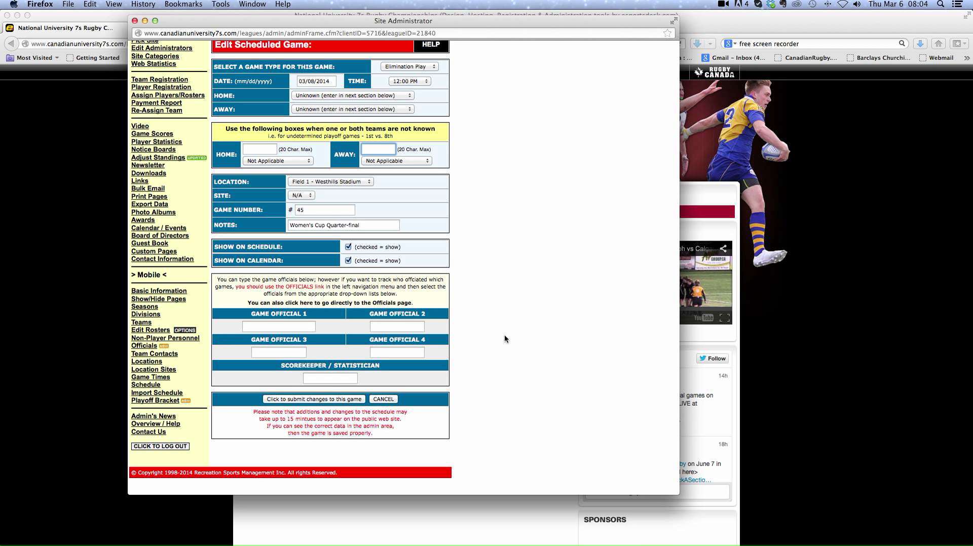
left_click(892, 520)
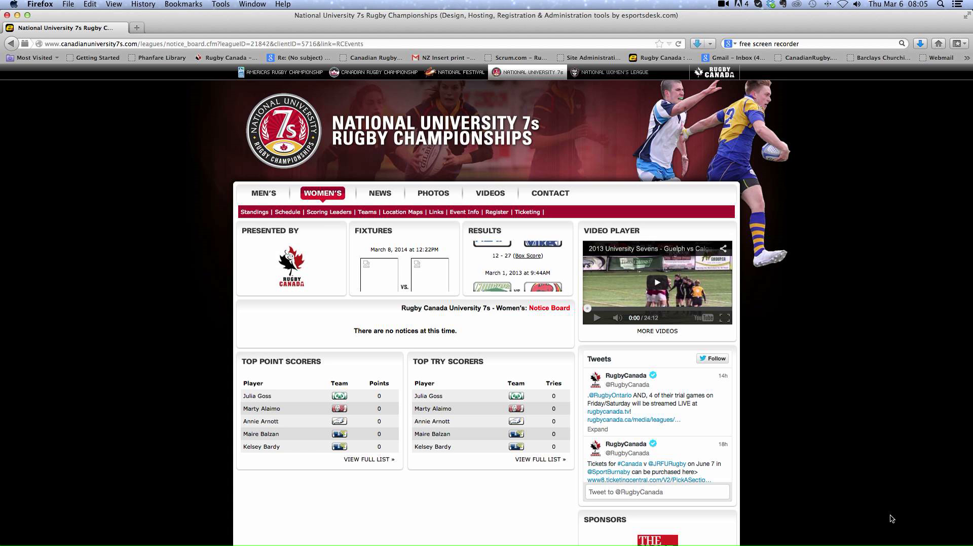
scroll(891, 520, "down", 3)
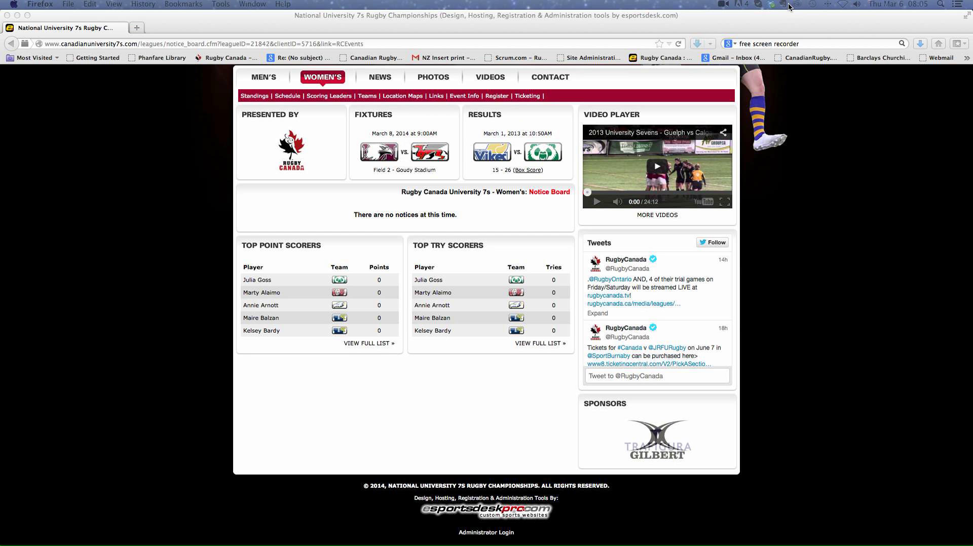
left_click(780, 15)
left_click(723, 5)
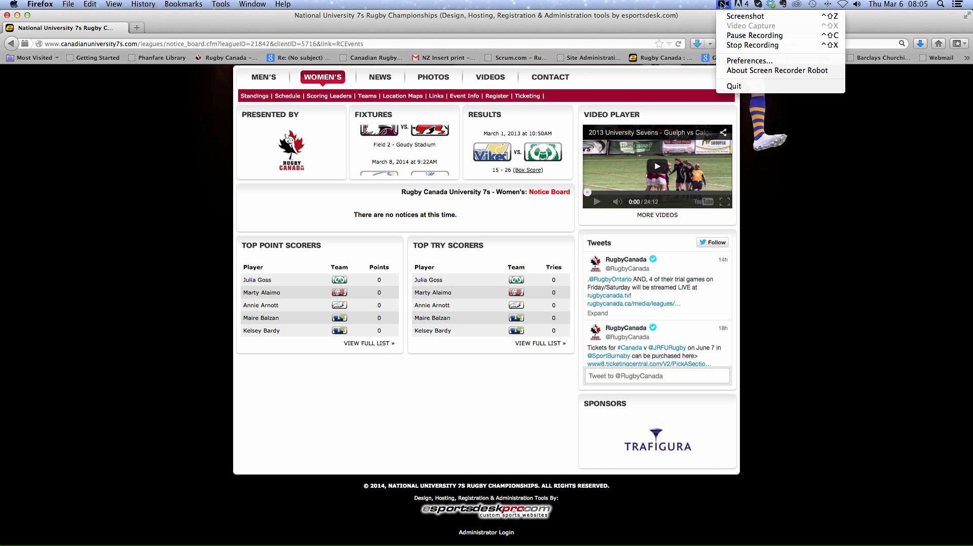